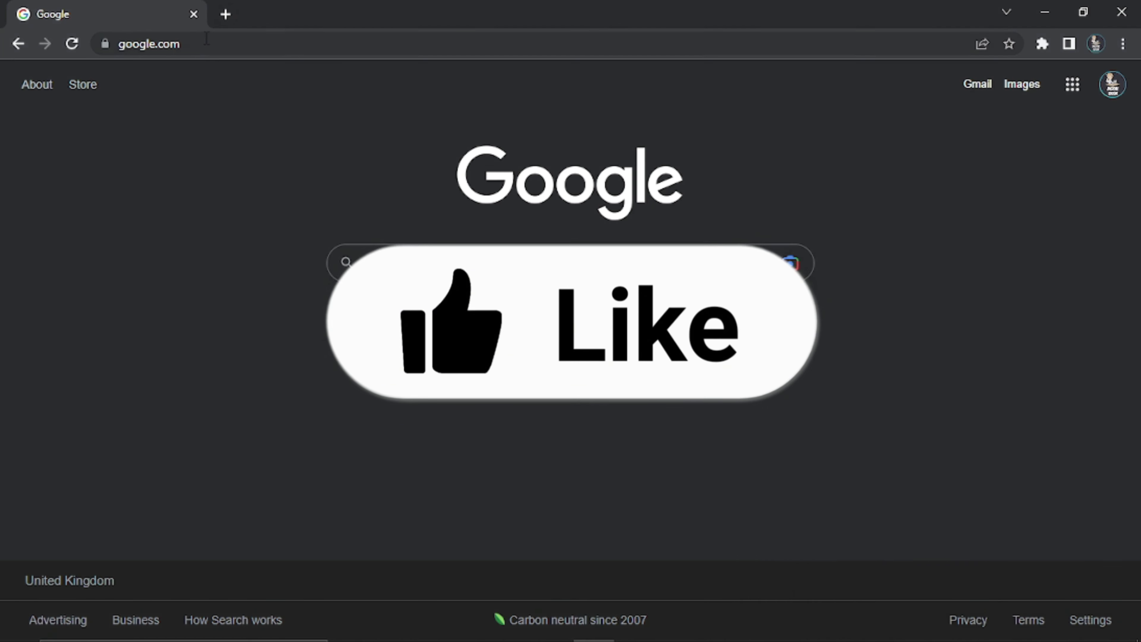
Load drive.google.com from Chrome's address bar to reach My Drive
left_click(206, 38)
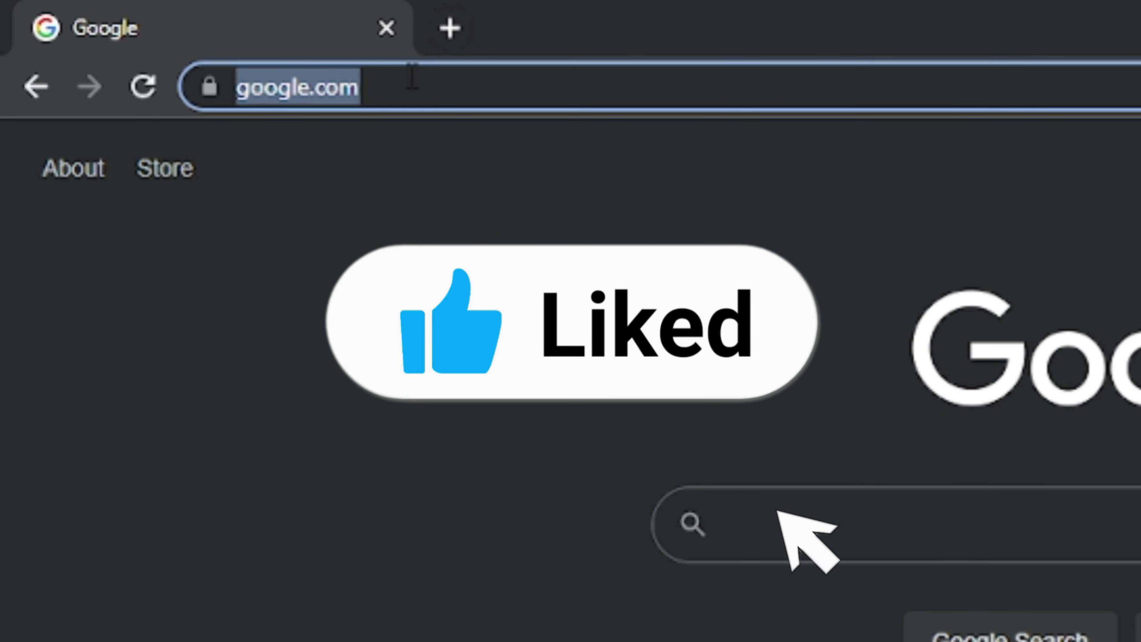
type("drive")
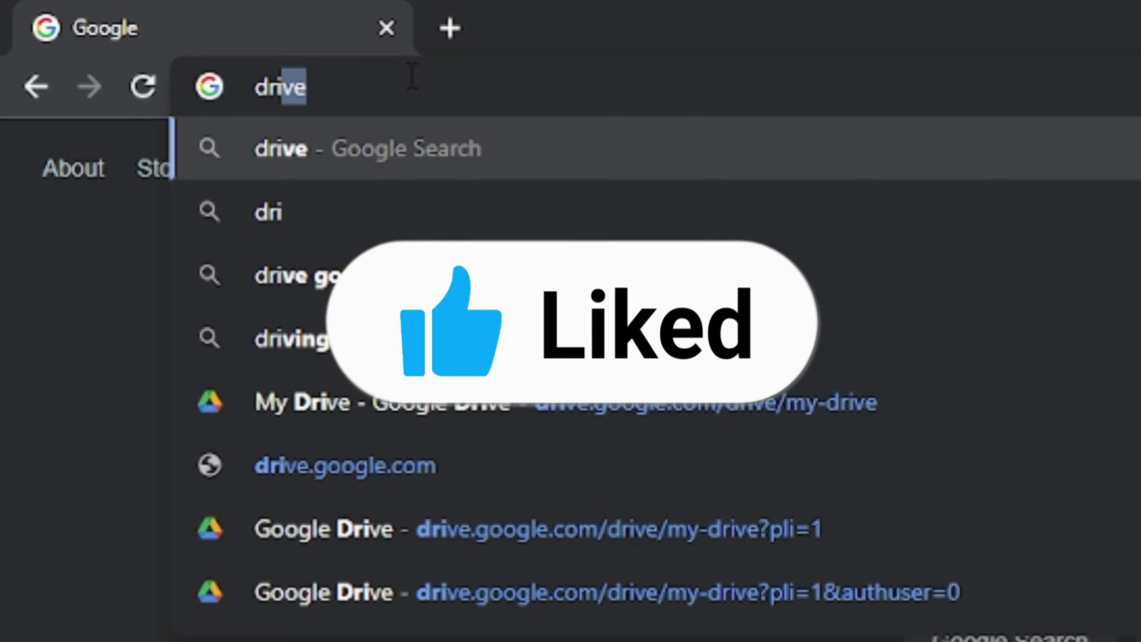
type(".g")
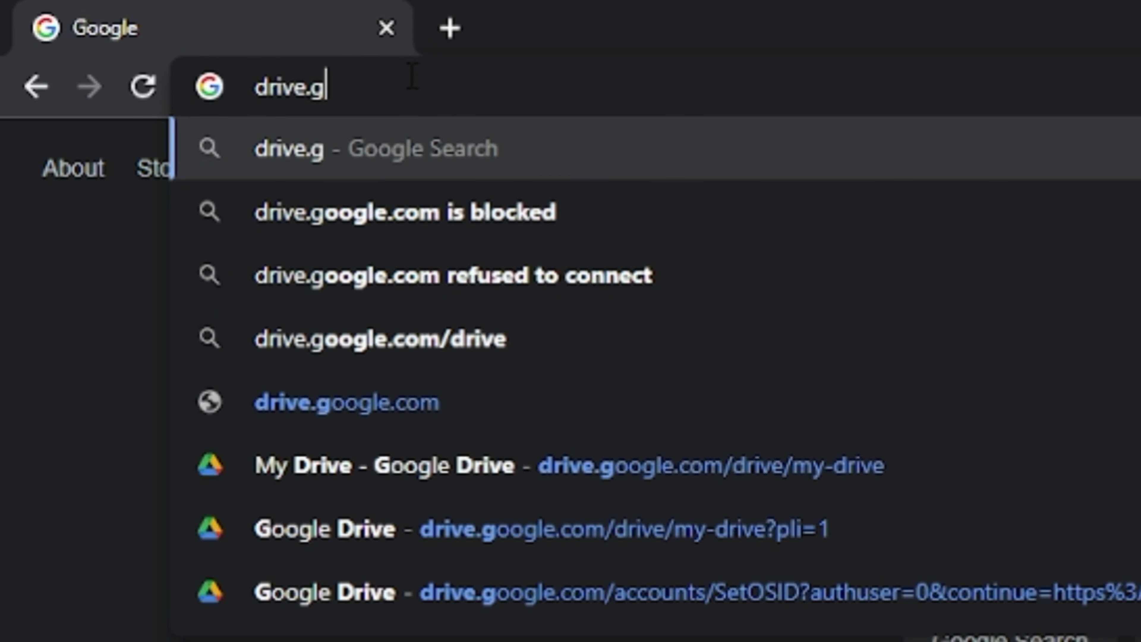
type("oogle.co")
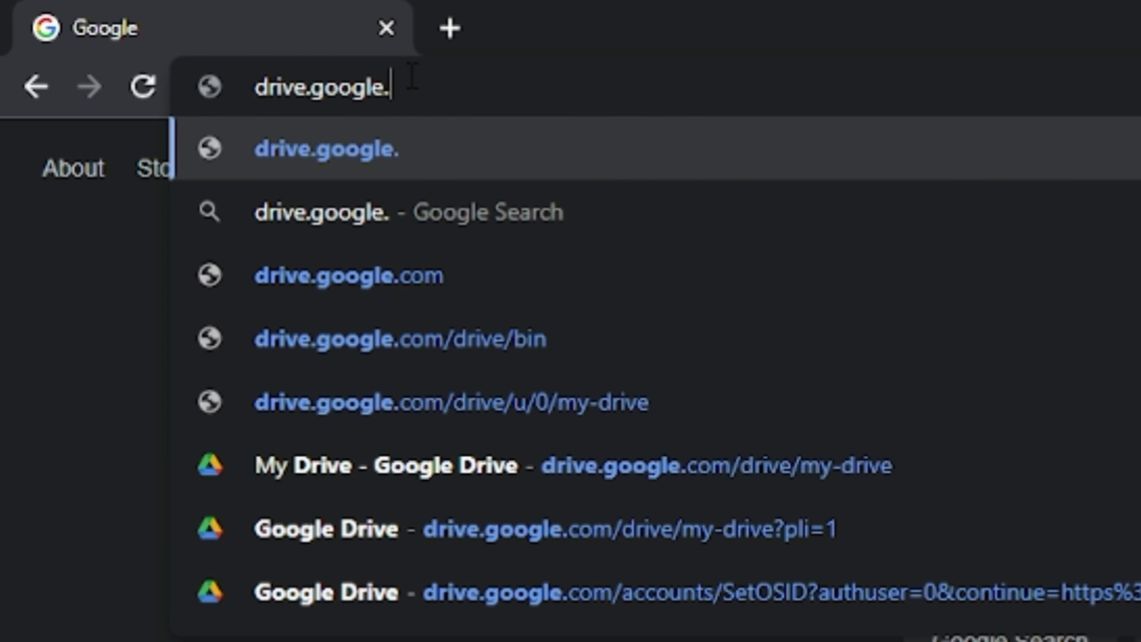
type("m")
key("Return")
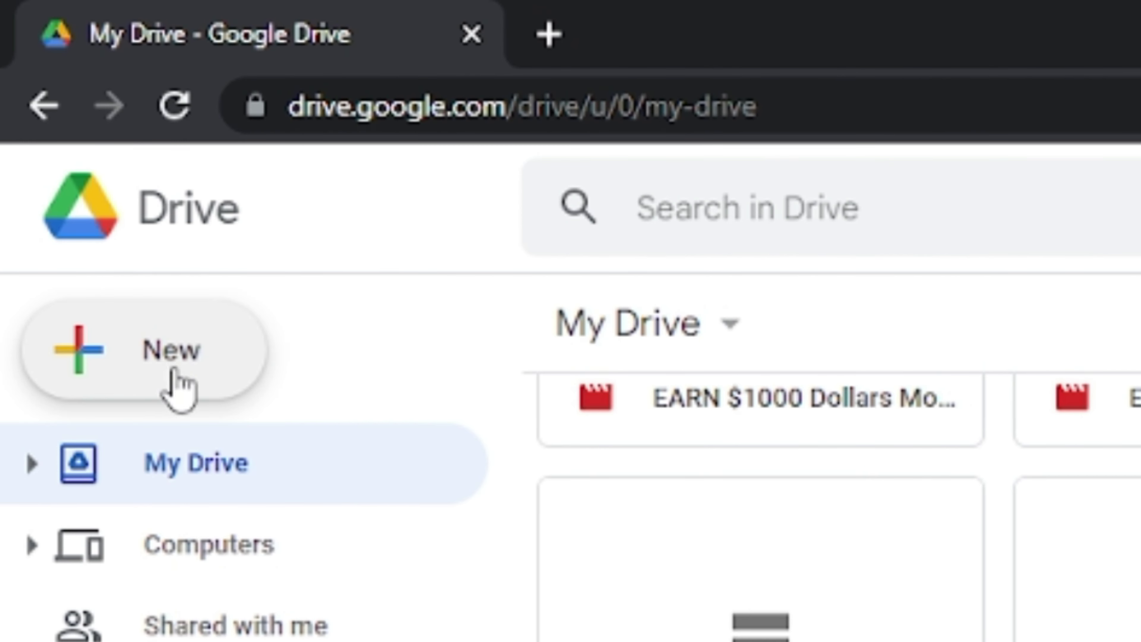
left_click(170, 368)
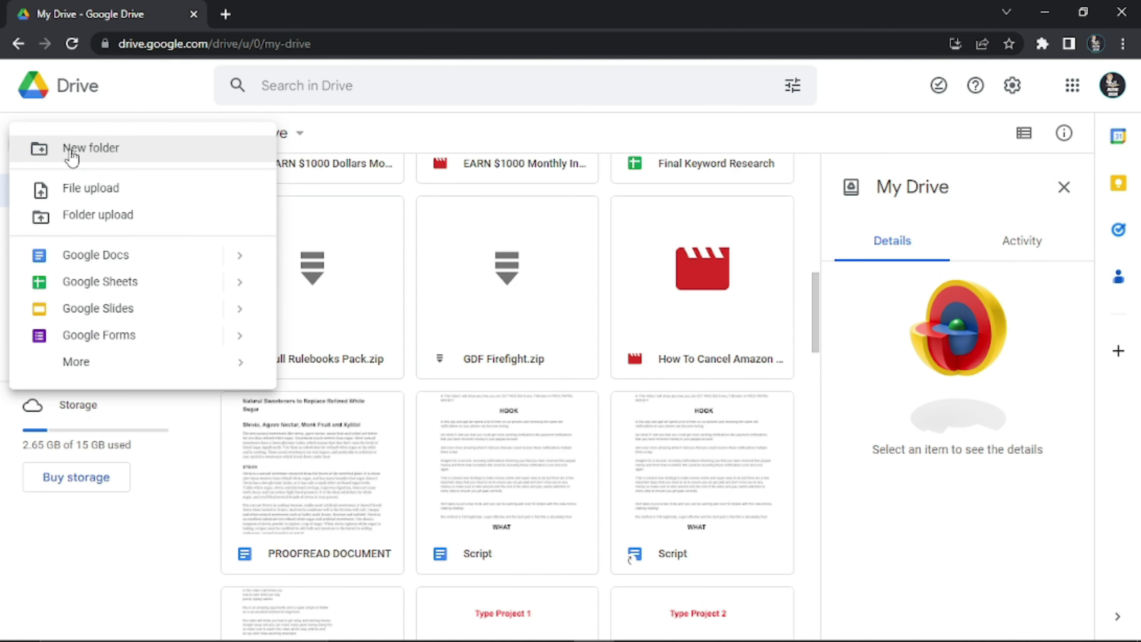
left_click(81, 187)
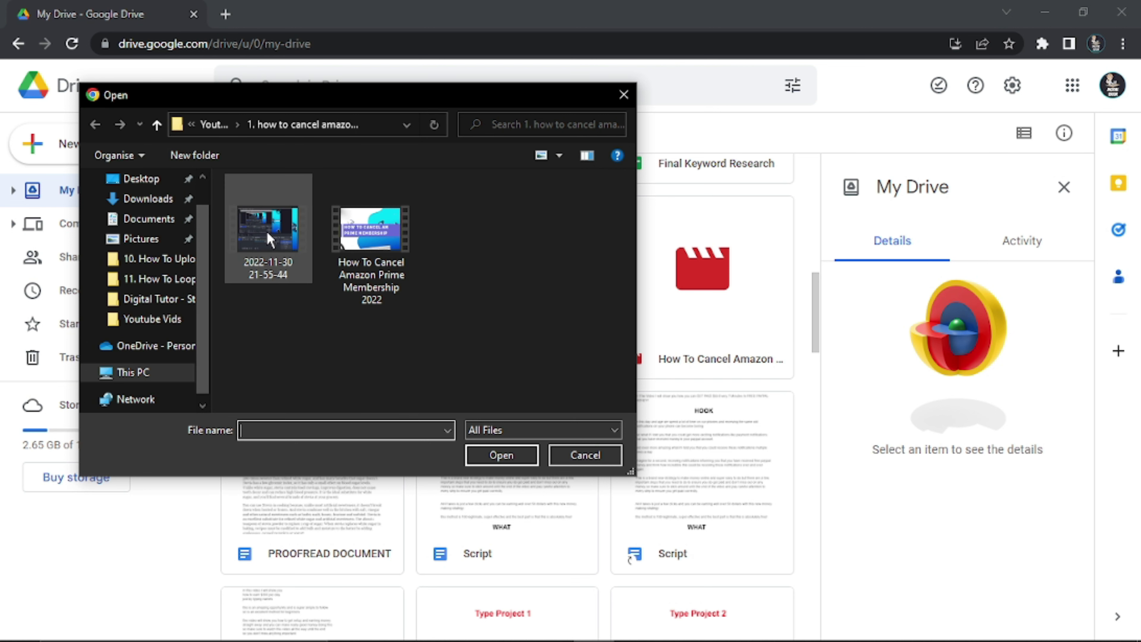
left_click(259, 225)
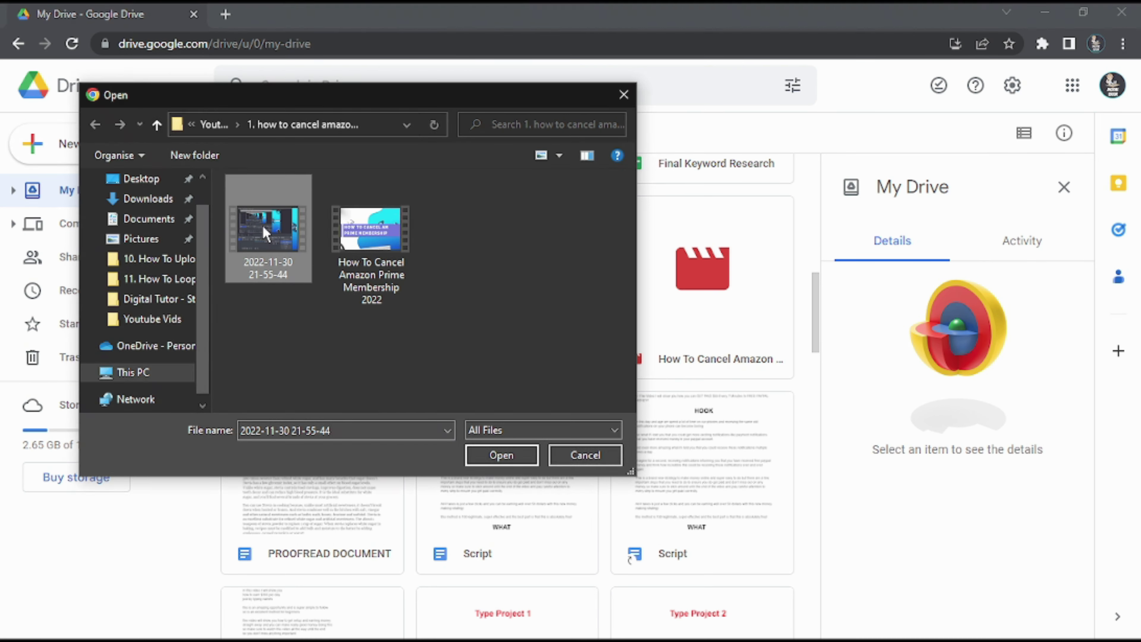
double_click(264, 228)
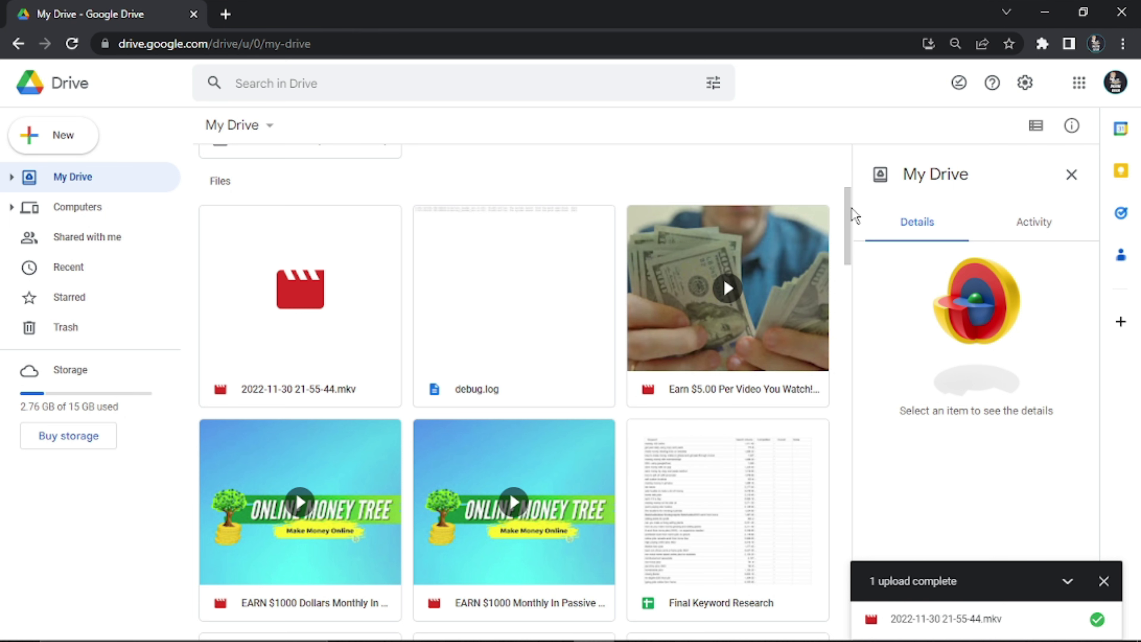
mouse_move(849, 216)
left_mouse_down()
mouse_move(845, 255)
mouse_move(850, 197)
mouse_move(846, 215)
left_mouse_up()
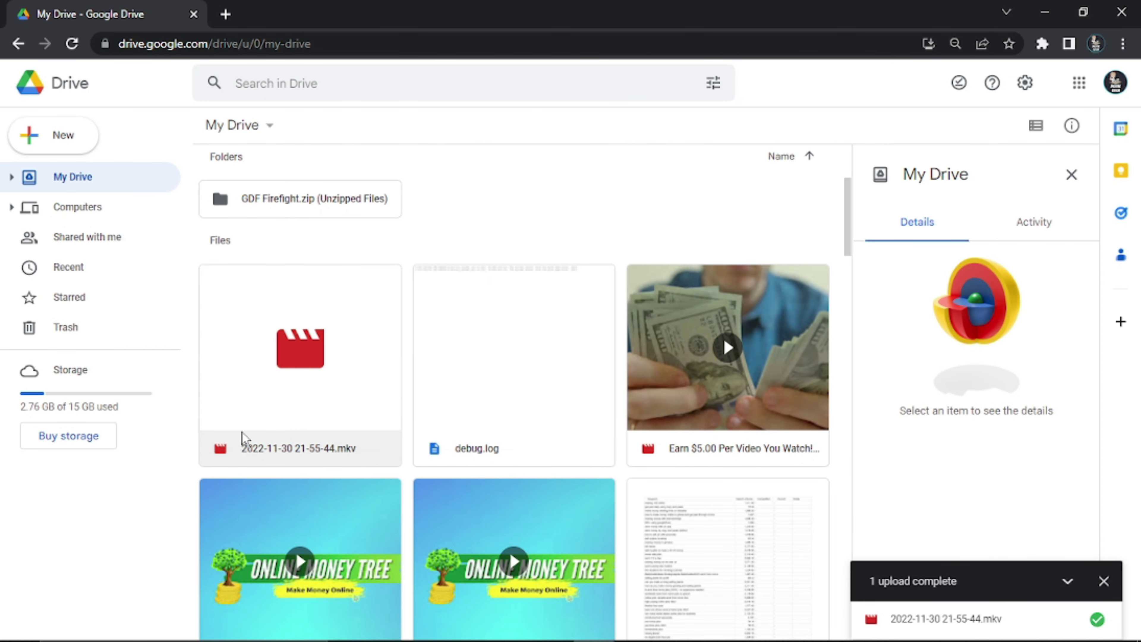
left_click(337, 371)
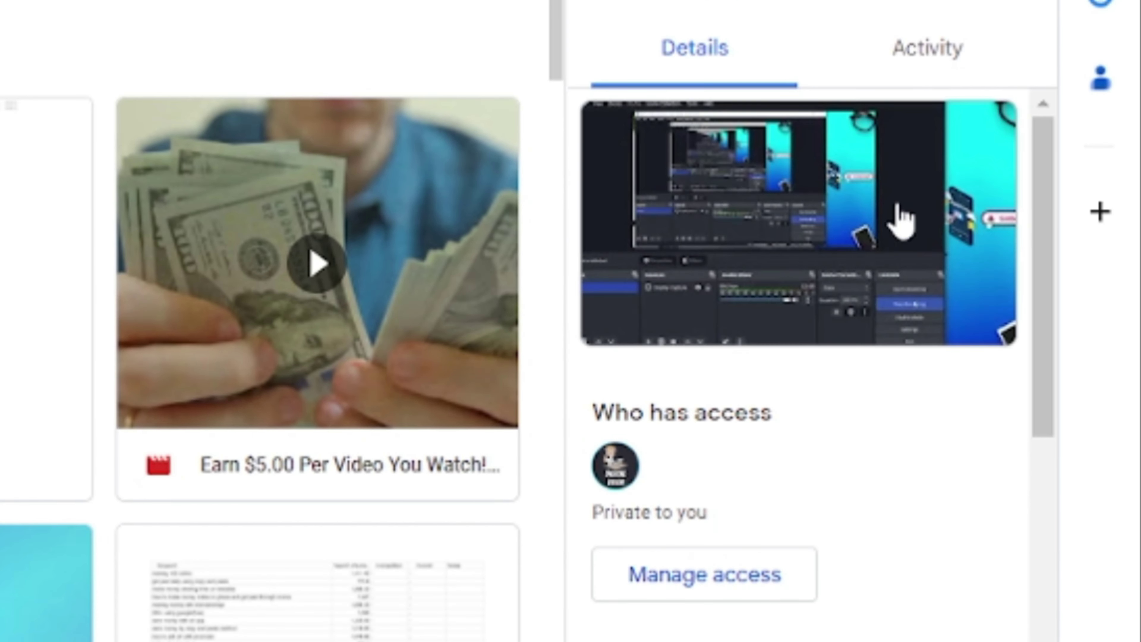
left_click_drag(1041, 193, 1036, 244)
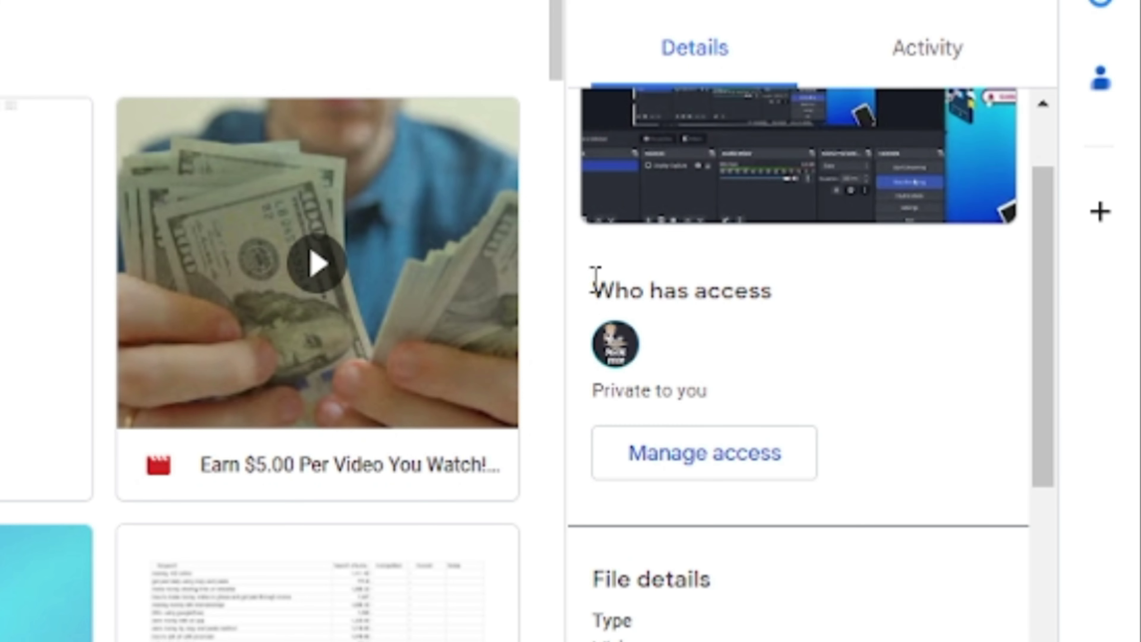
left_click_drag(596, 281, 756, 326)
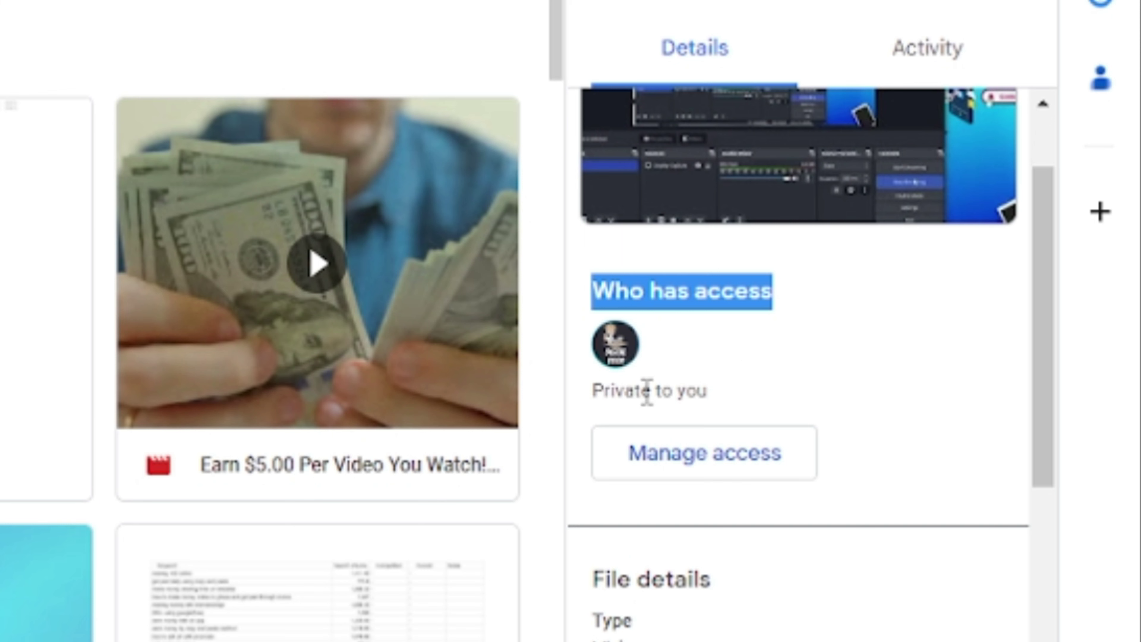
left_click_drag(741, 395, 595, 391)
left_click(693, 346)
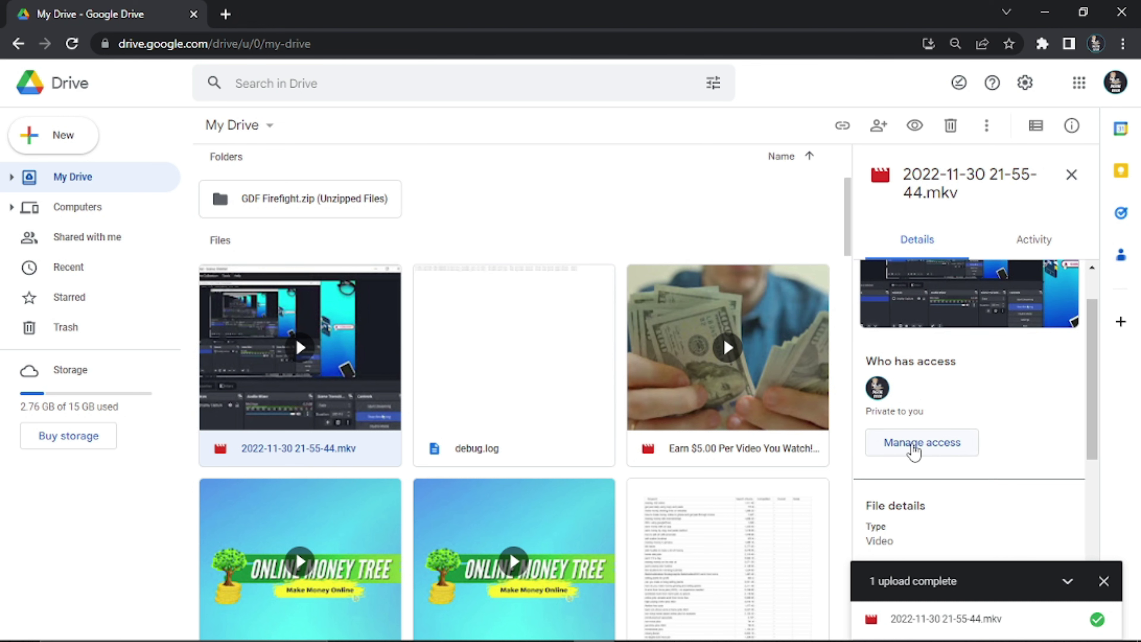
Share the video with the contact's e-mail as Editor, with the message 'hey heres that video'
left_click(912, 445)
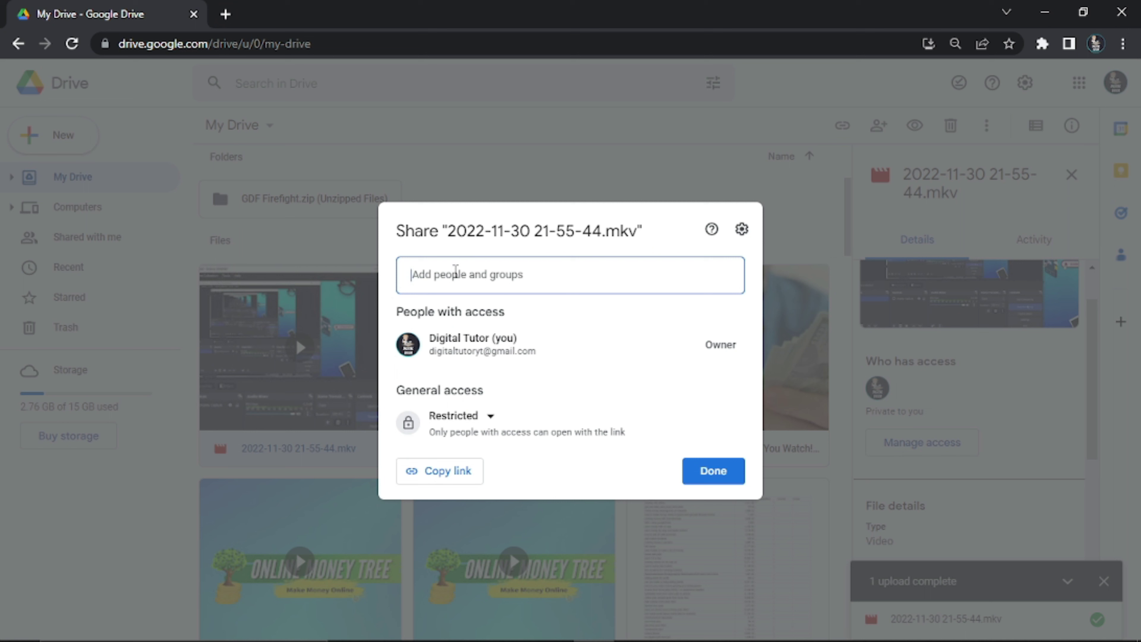
key("ctrl+v")
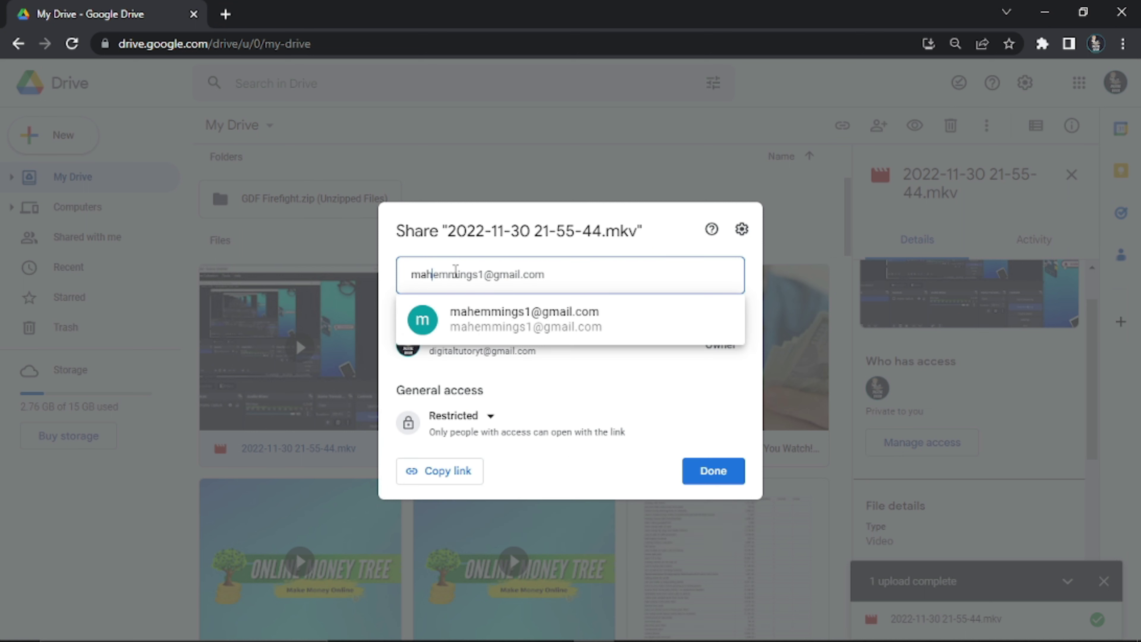
left_click(504, 326)
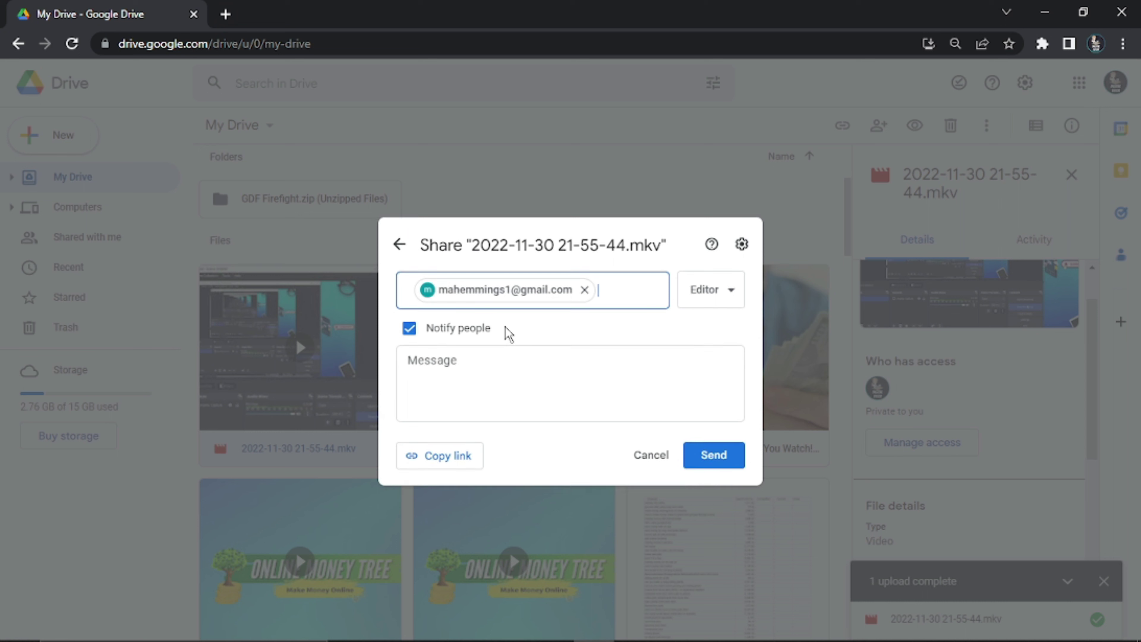
left_click(461, 374)
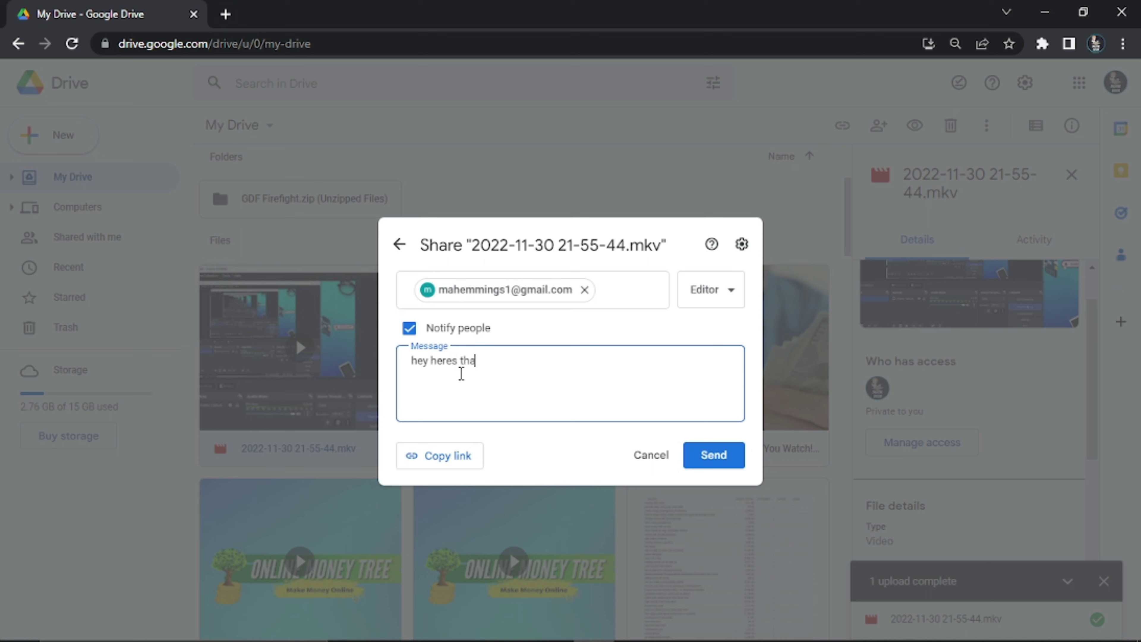
type("hey heres that video")
left_click(713, 455)
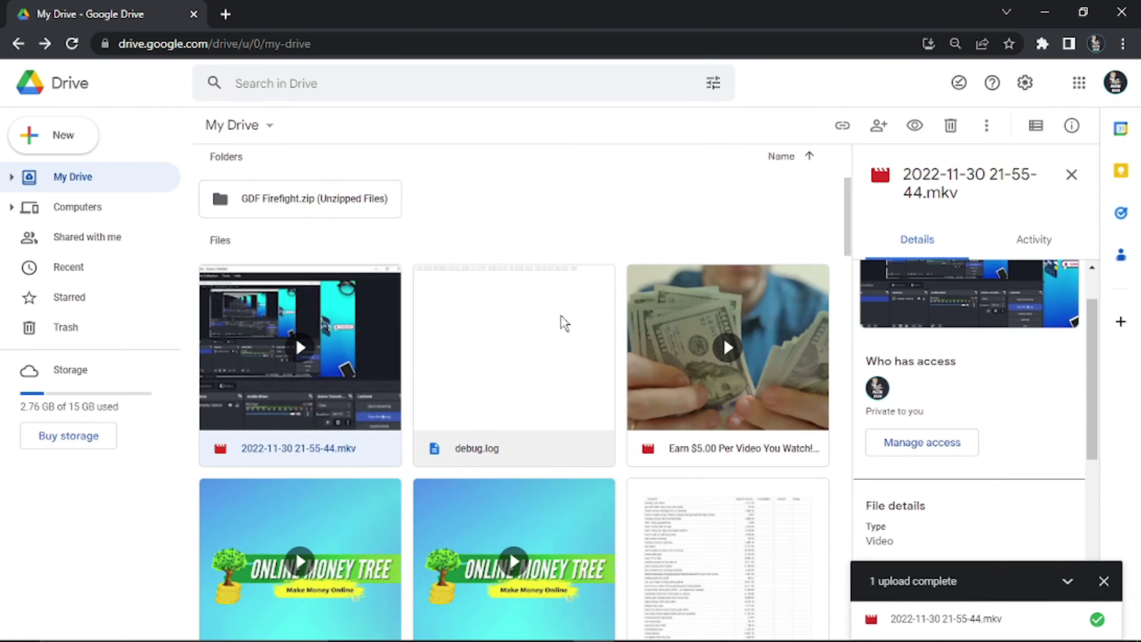
Change the video's General access from Restricted to Anyone with the link and copy the link
left_click(927, 455)
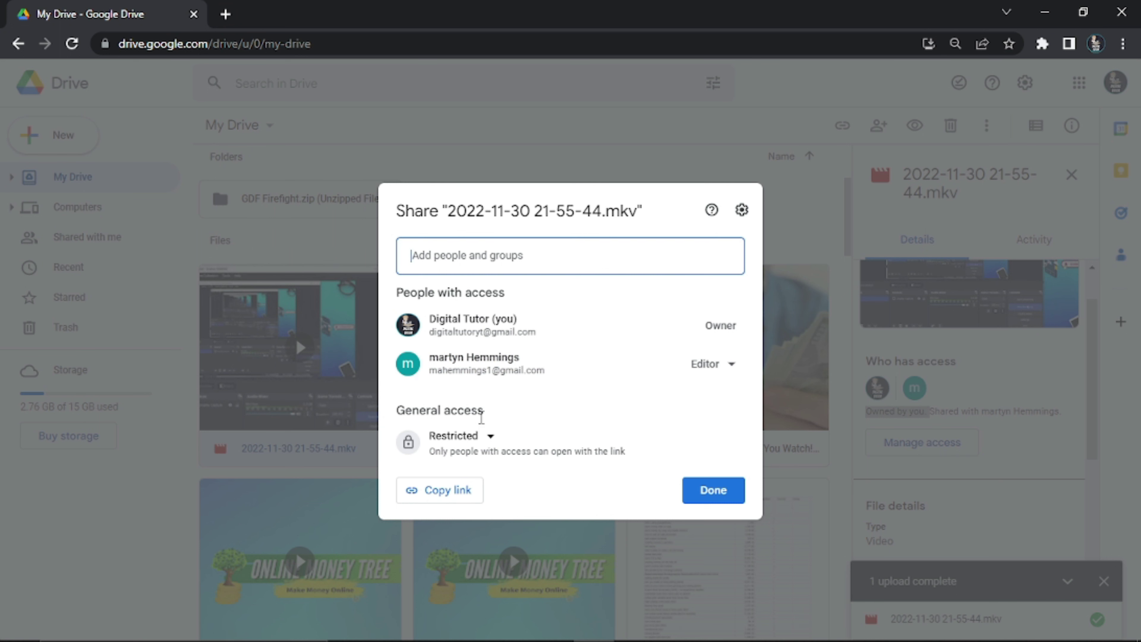
left_click_drag(488, 409, 410, 387)
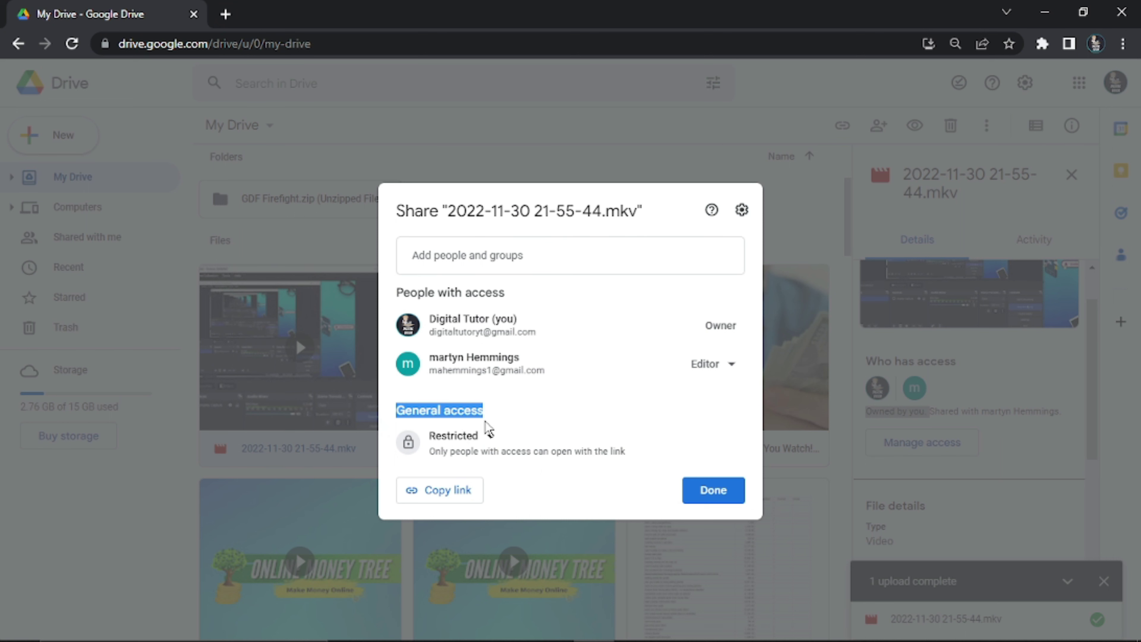
left_click(489, 434)
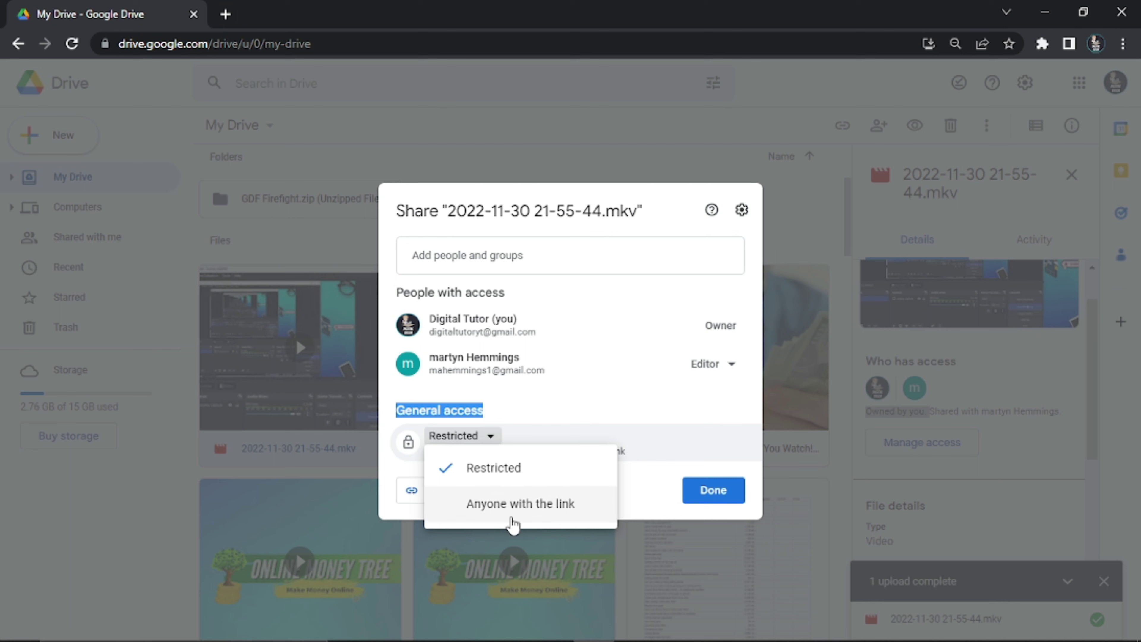
left_click(512, 504)
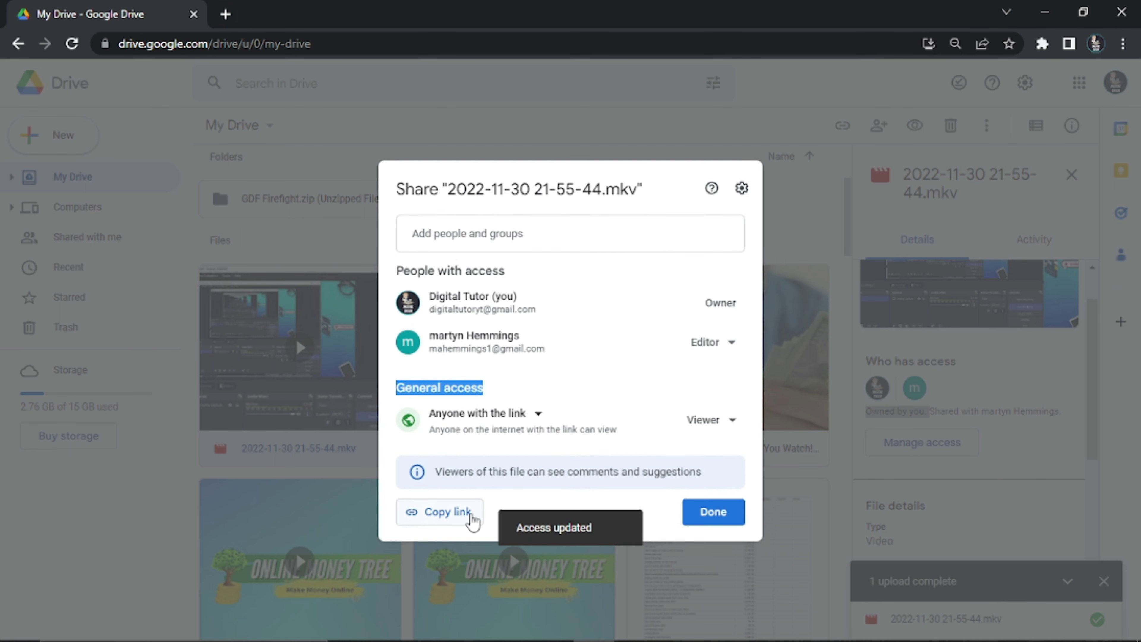
left_click(446, 516)
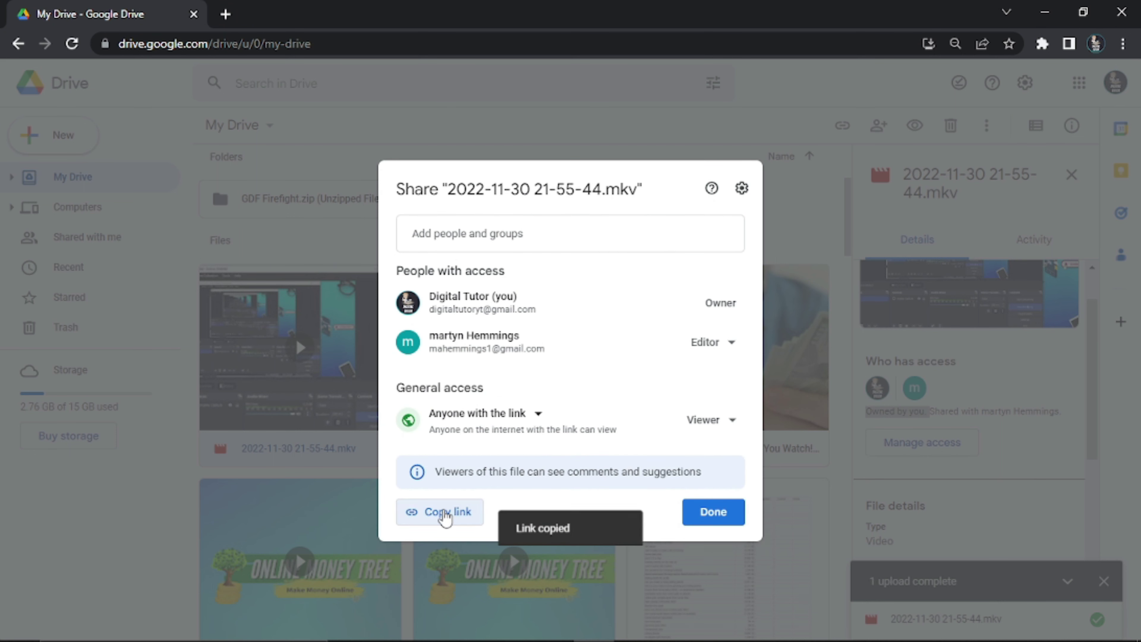
left_click(288, 43)
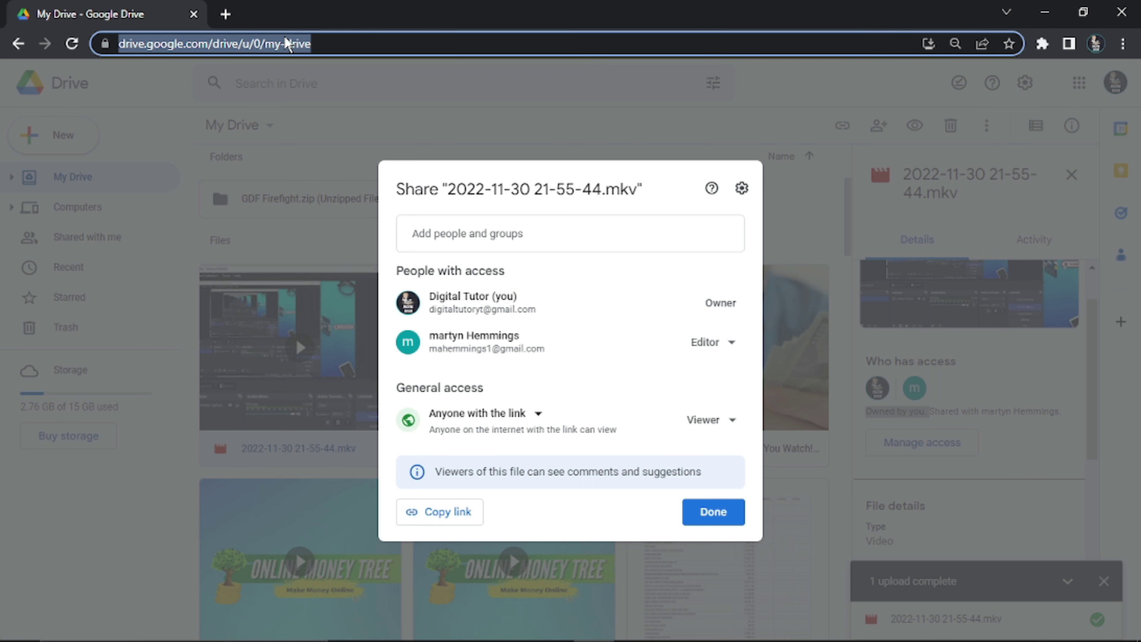
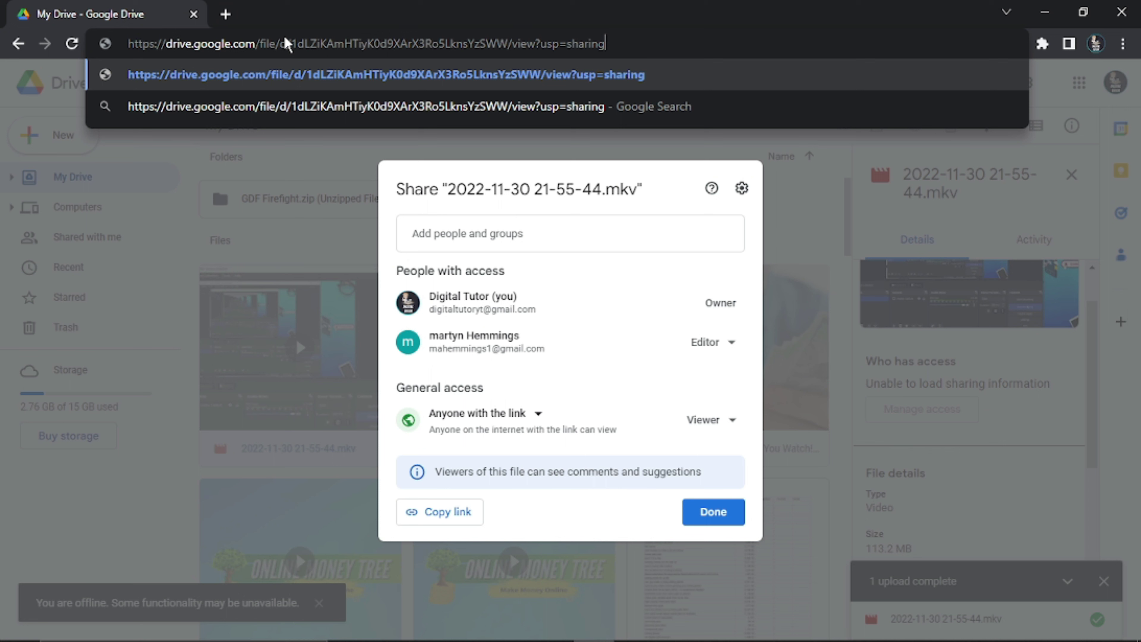
Paste the share link ending in /view?usp=sharing into the address bar and select it
left_click_drag(630, 45, 125, 44)
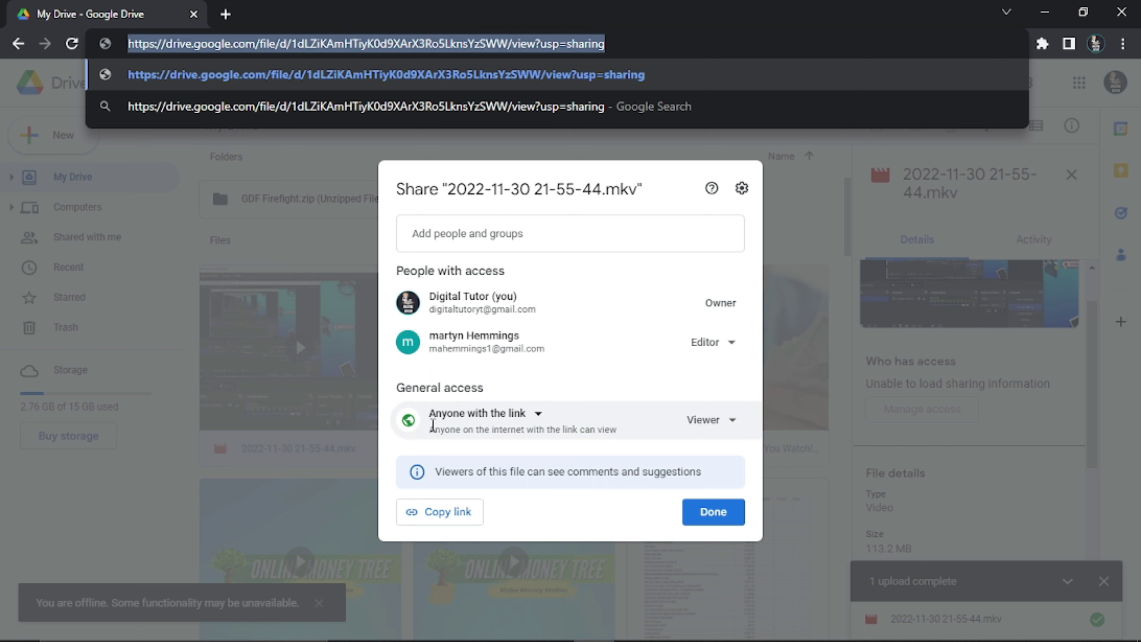